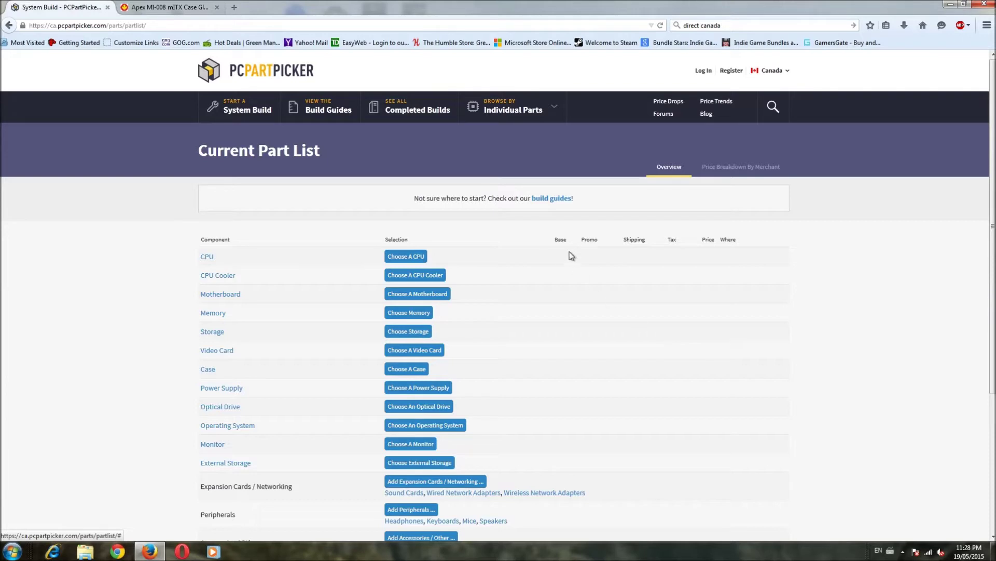
Show the CPU list sorted by price, cheapest first
{"action": "left_click", "coordinate": [417, 258]}
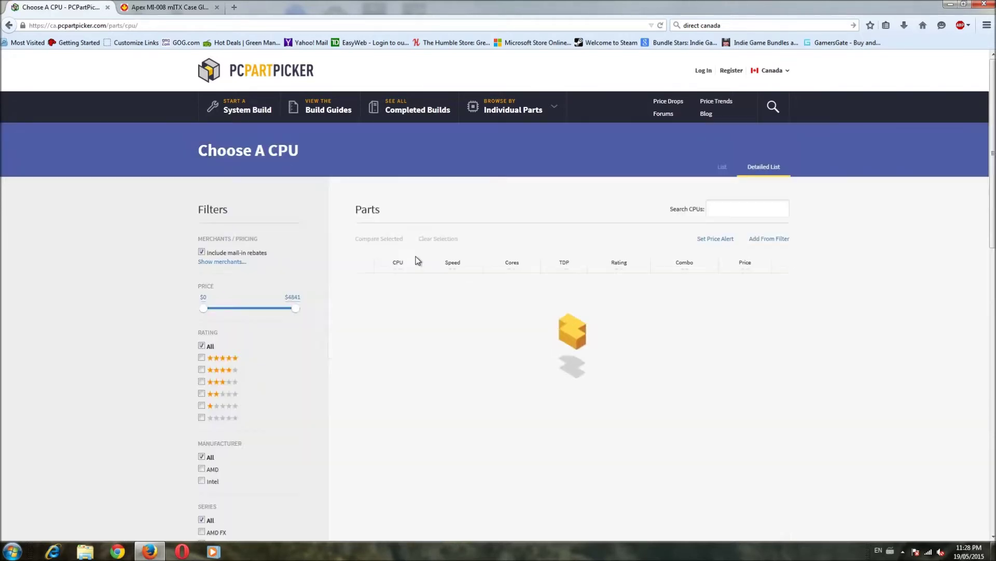
{"action": "left_click", "coordinate": [732, 270]}
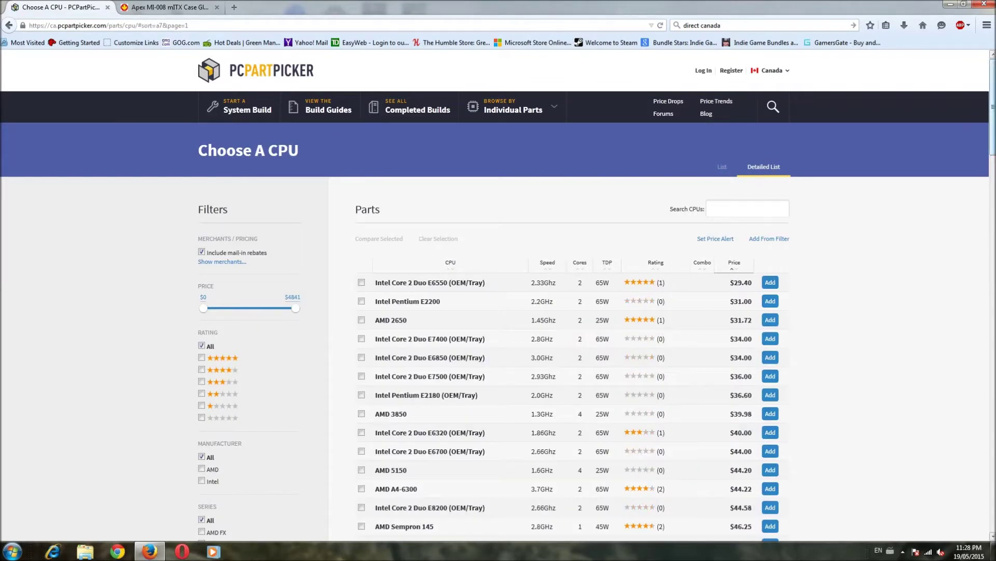
{"action": "left_click_drag", "start_coordinate": [993, 151], "coordinate": [992, 167]}
{"action": "left_click_drag", "start_coordinate": [992, 121], "coordinate": [992, 147]}
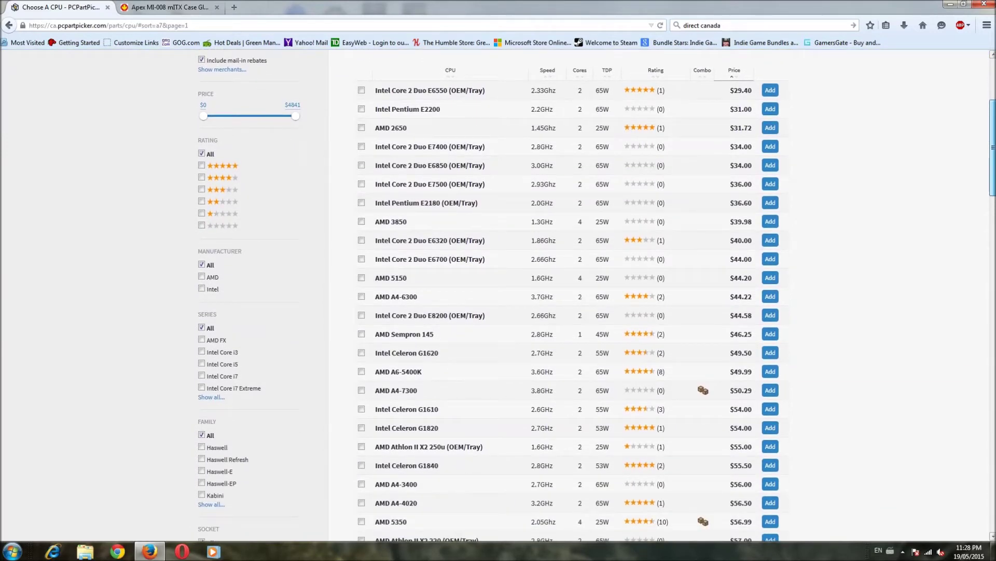
{"action": "left_click_drag", "start_coordinate": [993, 147], "coordinate": [993, 153]}
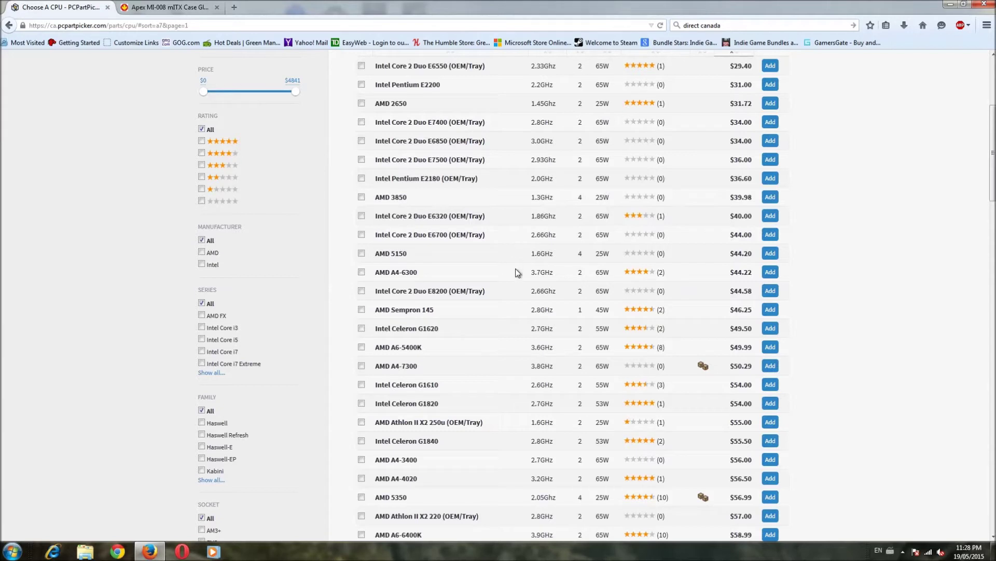
Add the AMD A4-7300 3.8GHz Dual-Core Processor at $50.29 to the part list
{"action": "left_click", "coordinate": [415, 367]}
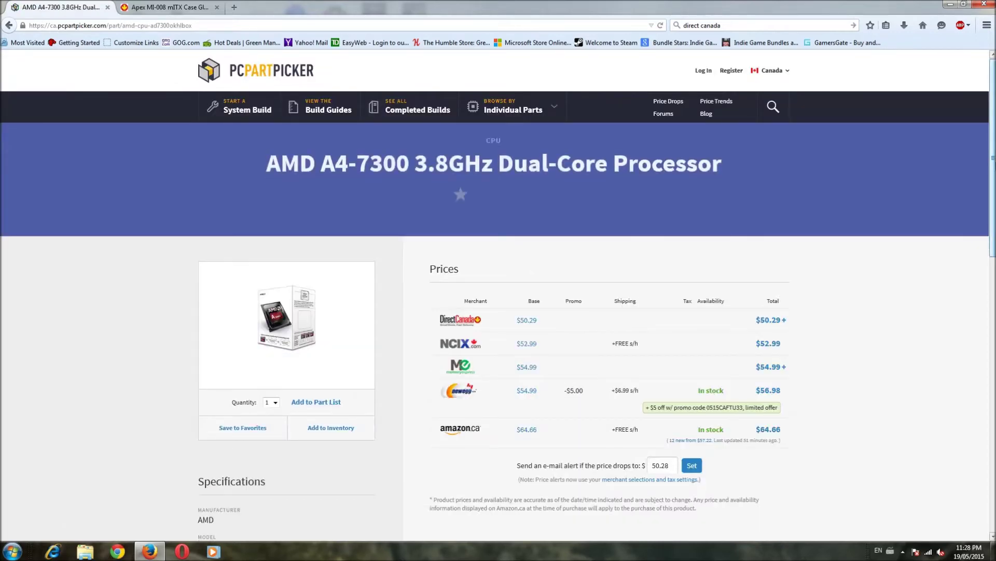
{"action": "scroll", "coordinate": [498, 312], "scroll_direction": "down", "scroll_amount": 10}
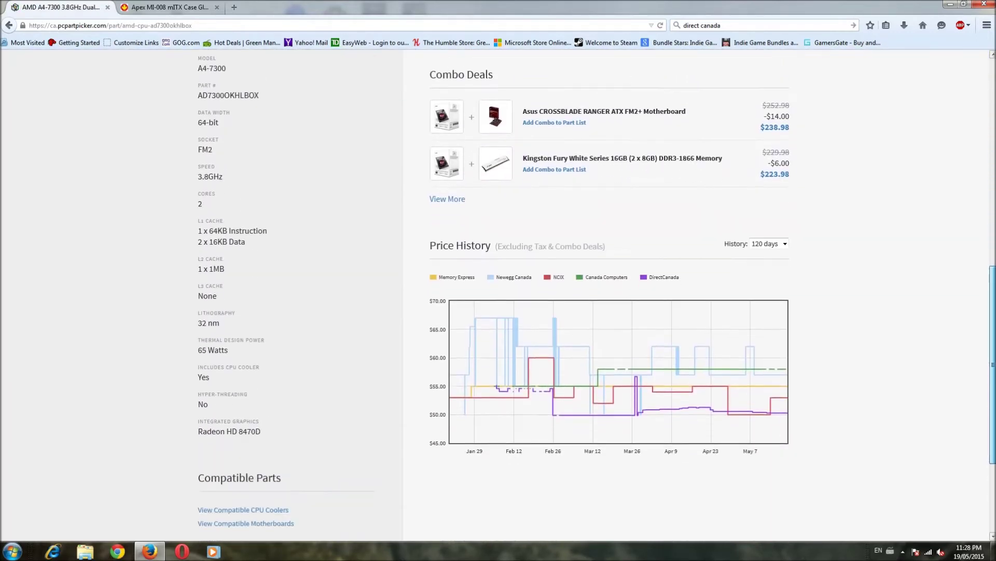
{"action": "scroll", "coordinate": [623, 338], "scroll_direction": "down", "scroll_amount": 1}
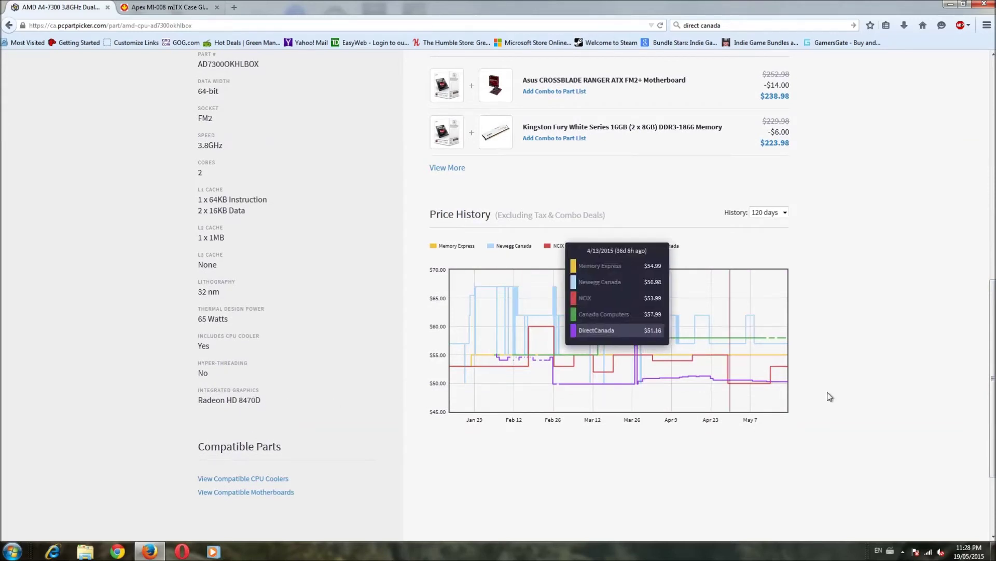
{"action": "scroll", "coordinate": [713, 225], "scroll_direction": "up", "scroll_amount": 7}
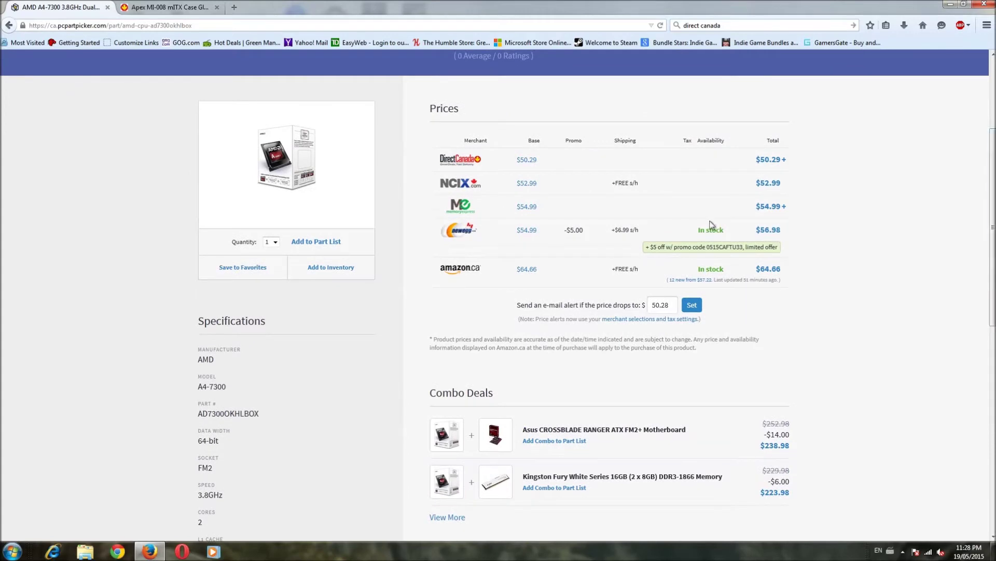
{"action": "left_click", "coordinate": [317, 241]}
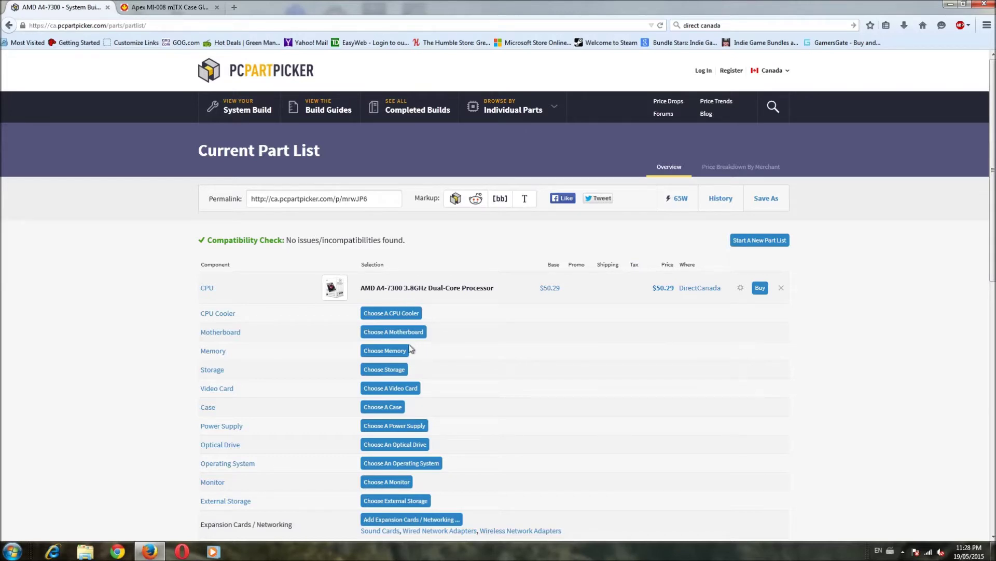
{"action": "left_click", "coordinate": [398, 335]}
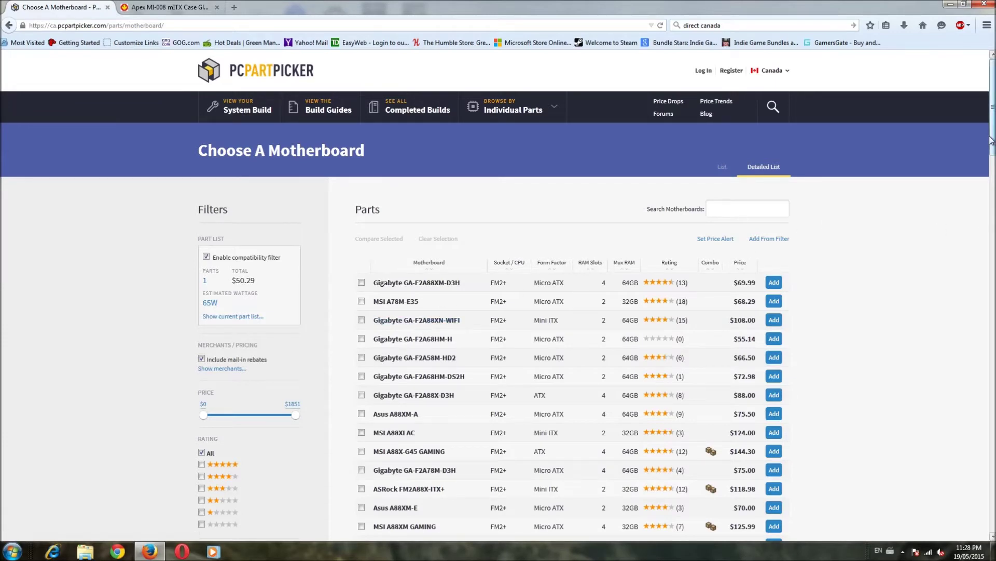
Sort motherboards by price and add the Gigabyte GA-F2A68HM-H Micro ATX FM2+ board at $55.14
{"action": "left_click_drag", "start_coordinate": [994, 140], "coordinate": [994, 154]}
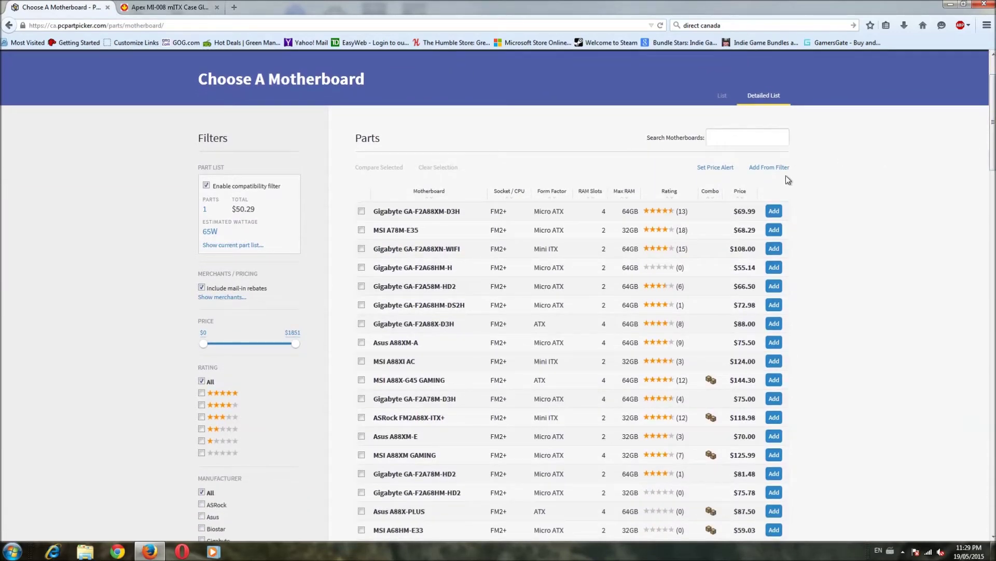
{"action": "left_click", "coordinate": [739, 193]}
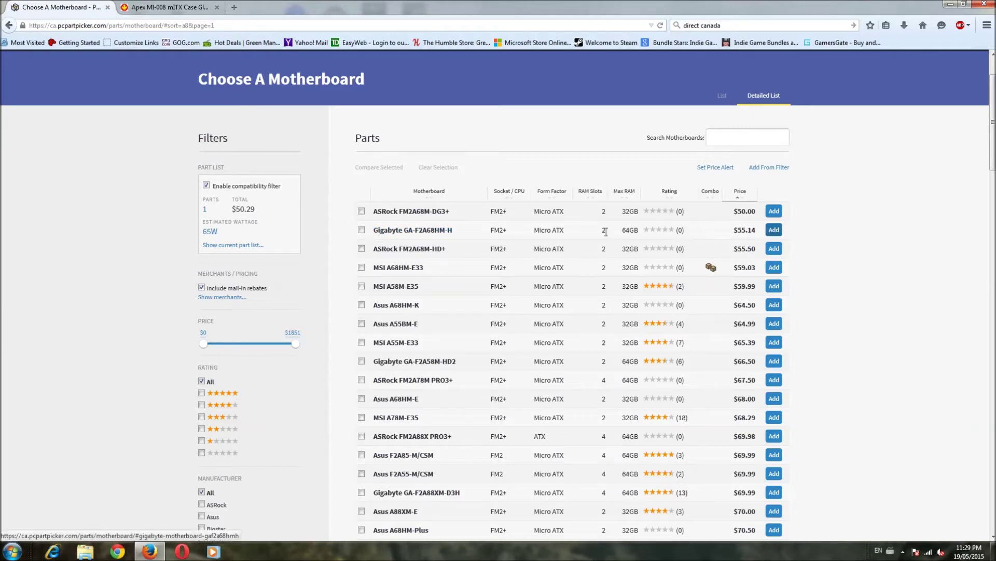
{"action": "left_click", "coordinate": [443, 231]}
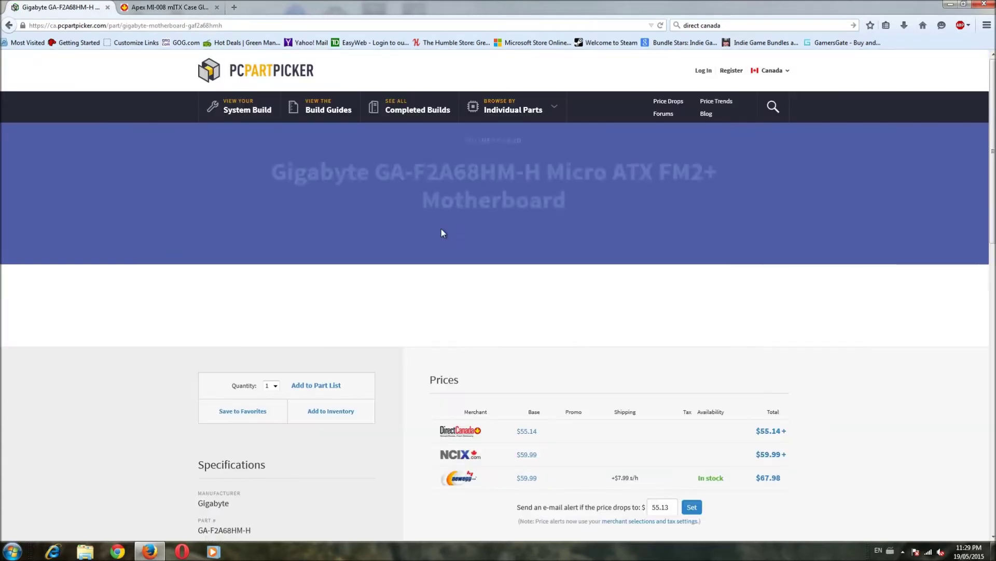
{"action": "scroll", "coordinate": [441, 229], "scroll_direction": "down", "scroll_amount": 3}
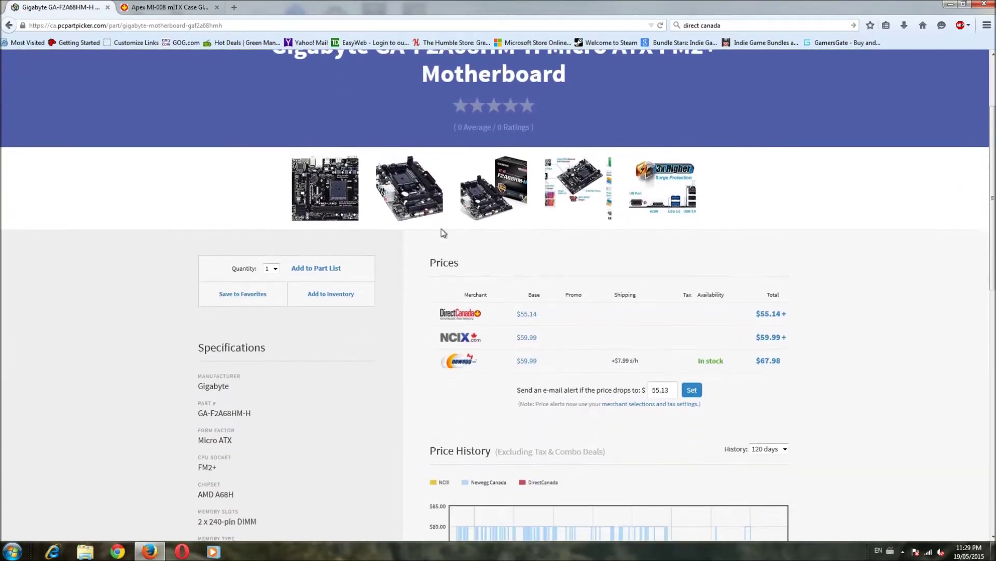
{"action": "scroll", "coordinate": [442, 231], "scroll_direction": "down", "scroll_amount": 2}
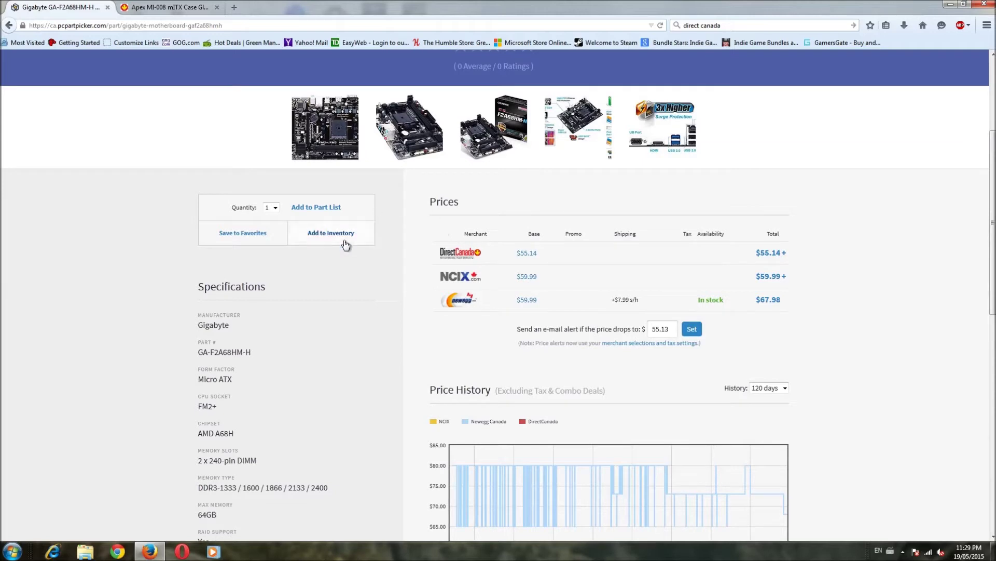
{"action": "left_click", "coordinate": [323, 208]}
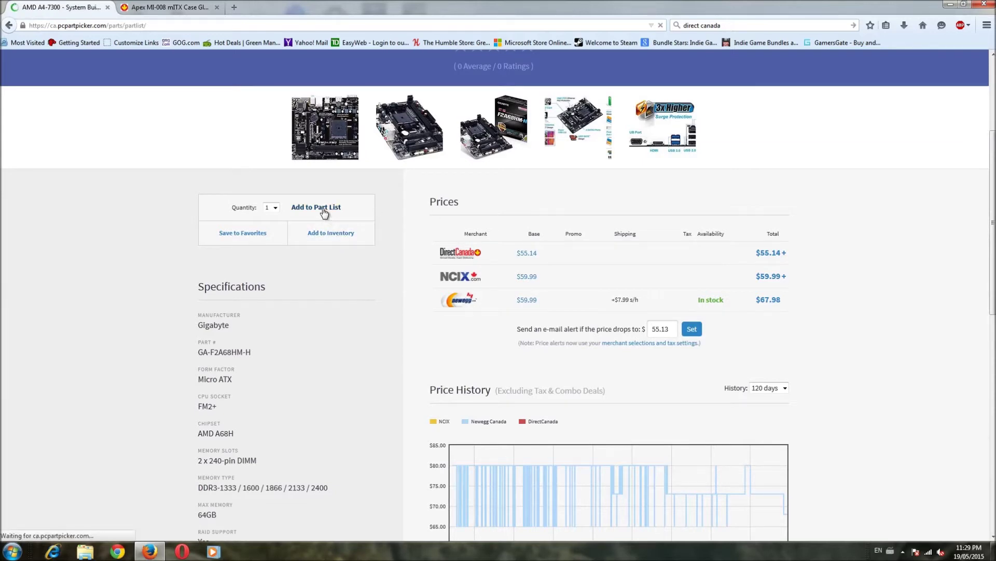
{"action": "scroll", "coordinate": [382, 225], "scroll_direction": "down", "scroll_amount": 4}
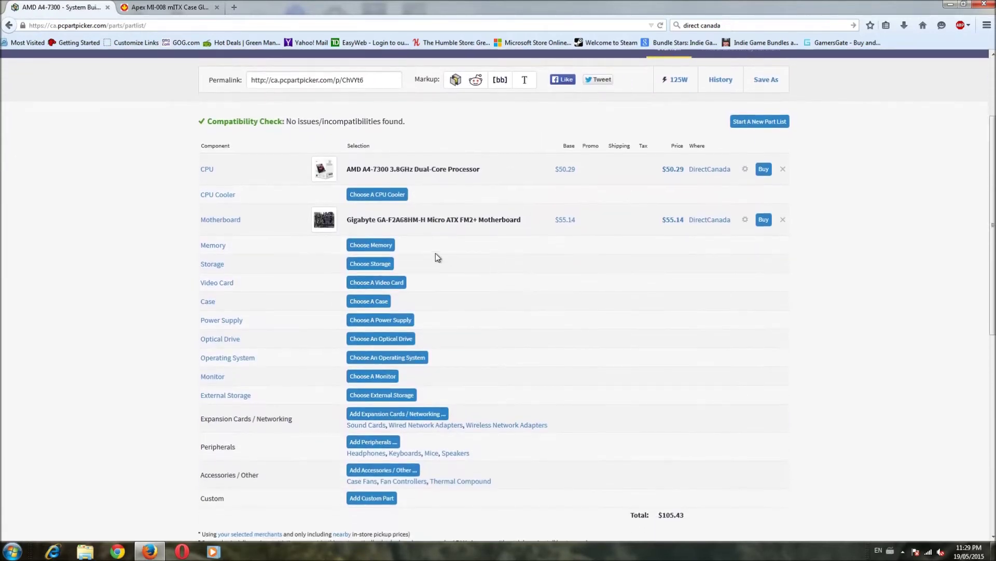
Open the memory list and filter it to 4GB (1x4GB) kits
{"action": "left_click", "coordinate": [384, 248]}
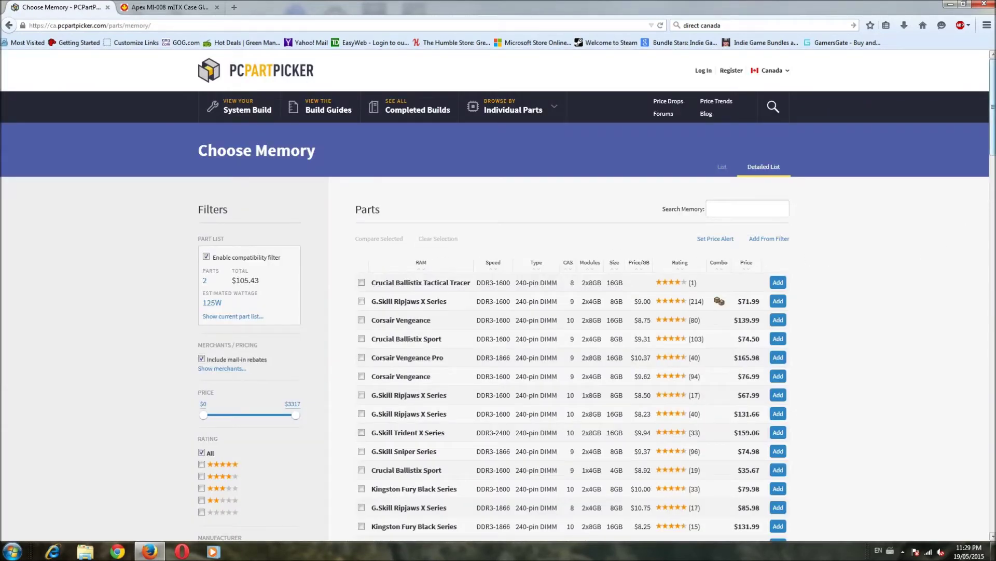
{"action": "left_click_drag", "start_coordinate": [993, 124], "coordinate": [995, 165]}
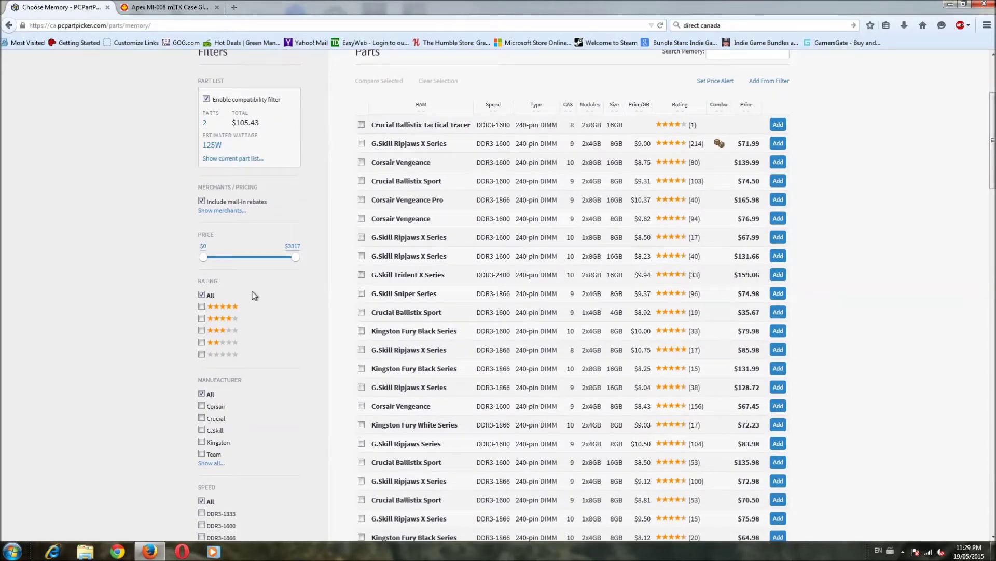
{"action": "scroll", "coordinate": [249, 299], "scroll_direction": "down", "scroll_amount": 5}
{"action": "scroll", "coordinate": [247, 302], "scroll_direction": "down", "scroll_amount": 3}
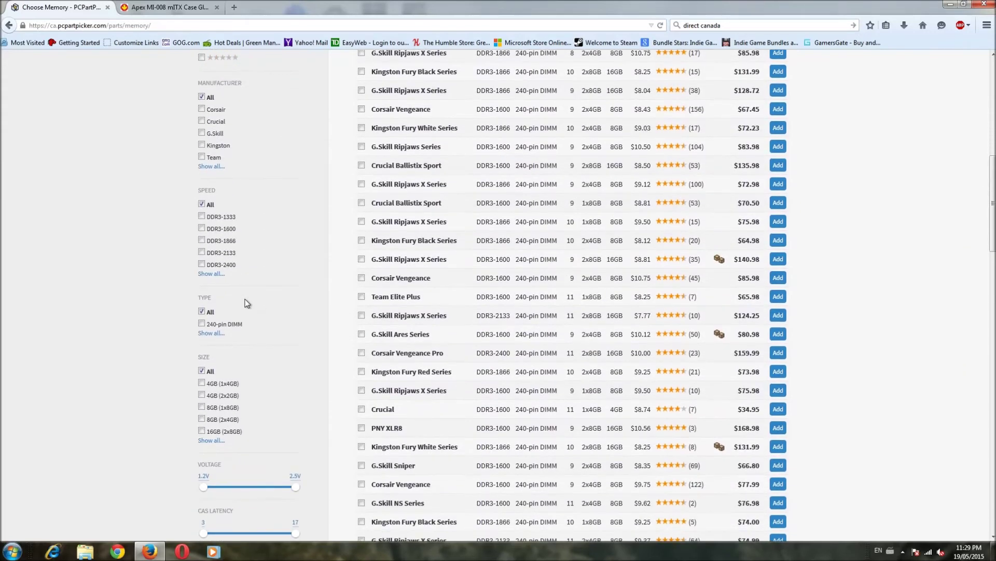
{"action": "left_click", "coordinate": [201, 384]}
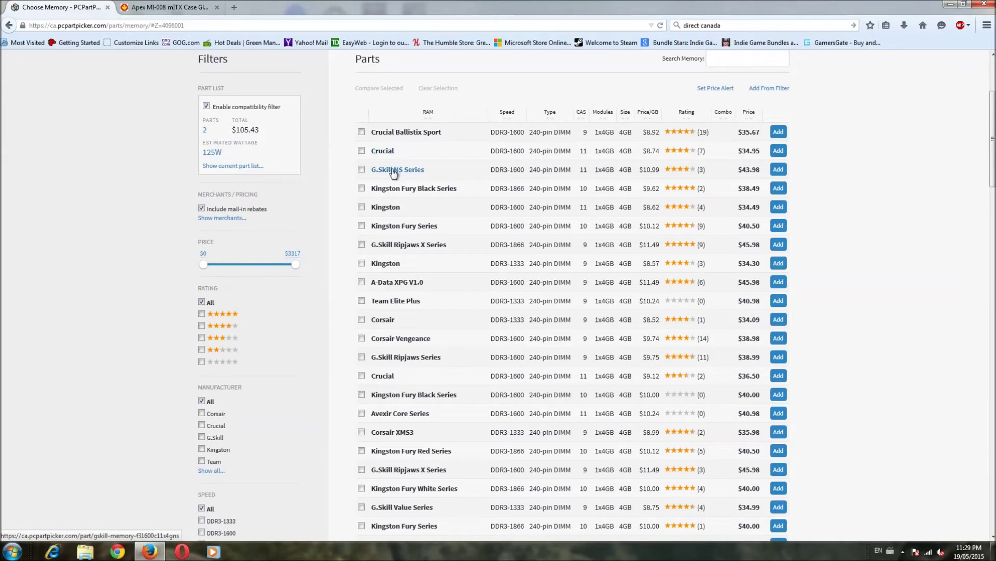
Sort the 4GB kits by price and add the $34.49 Kingston DDR3-1600 kit
{"action": "left_click", "coordinate": [362, 132]}
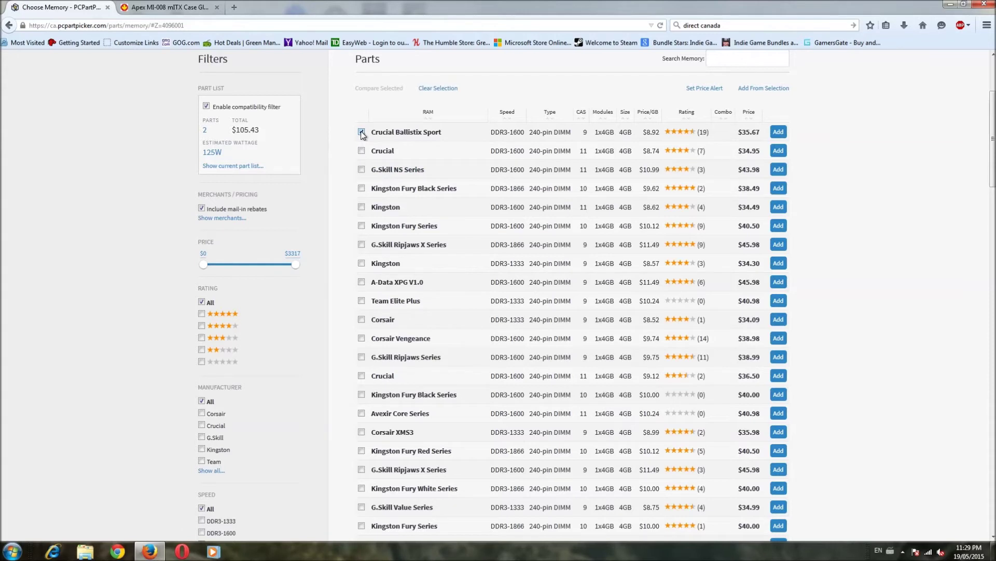
{"action": "left_click", "coordinate": [361, 132]}
{"action": "left_click", "coordinate": [750, 113]}
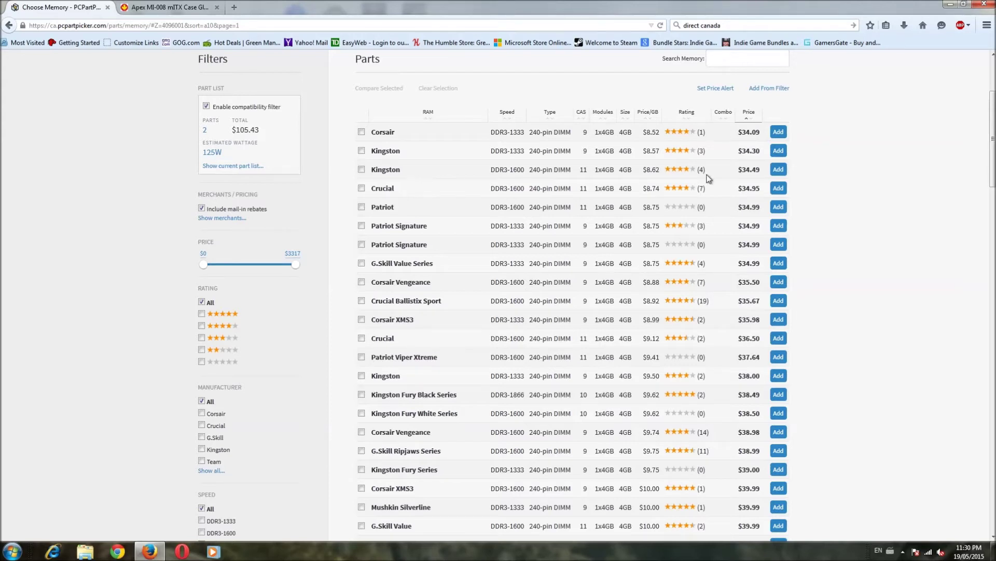
{"action": "left_click", "coordinate": [781, 172]}
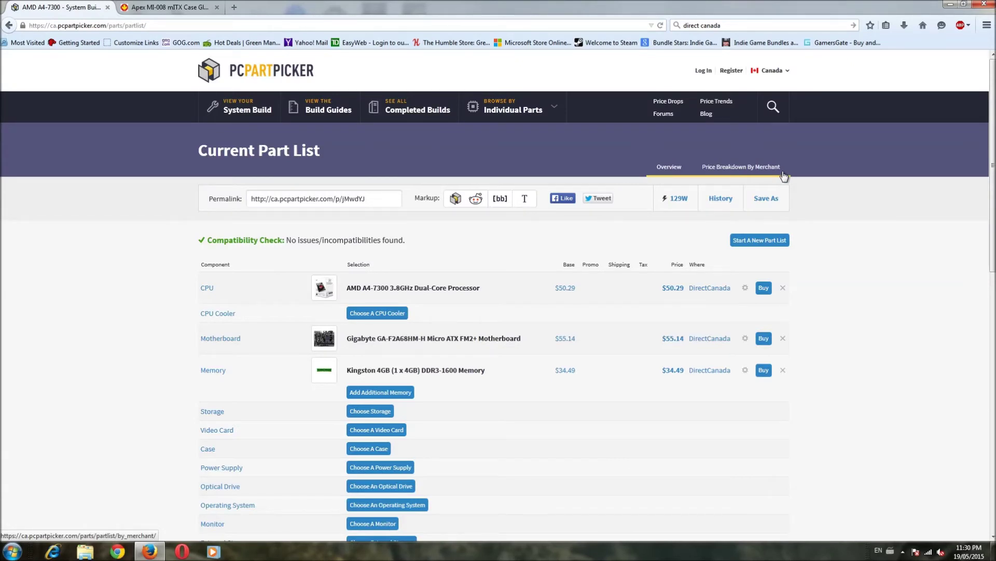
Check the part list's $139.92 total, then switch to the Direct Canada Apex MI-008 case tab
{"action": "scroll", "coordinate": [713, 181], "scroll_direction": "down", "scroll_amount": 4}
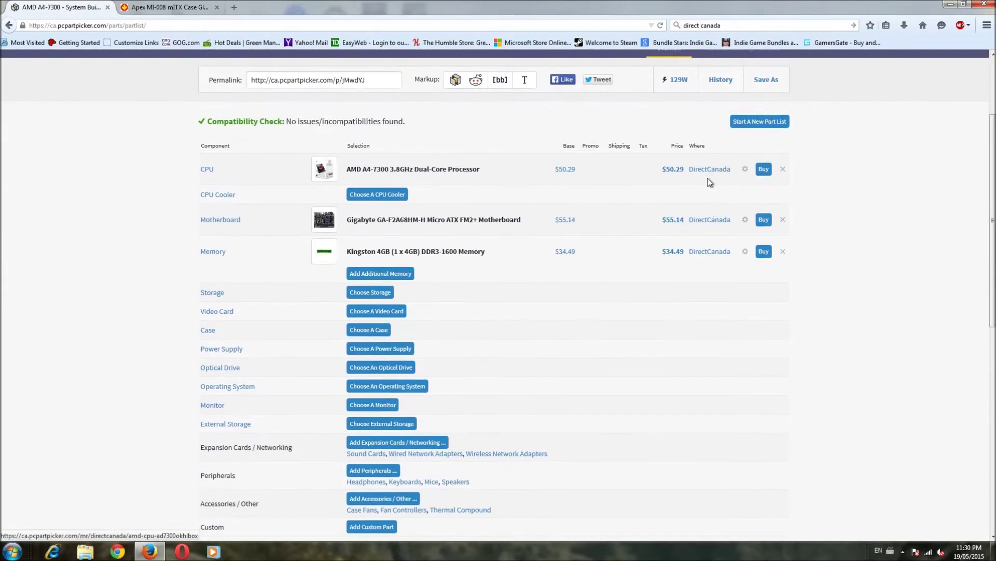
{"action": "scroll", "coordinate": [802, 271], "scroll_direction": "down", "scroll_amount": 4}
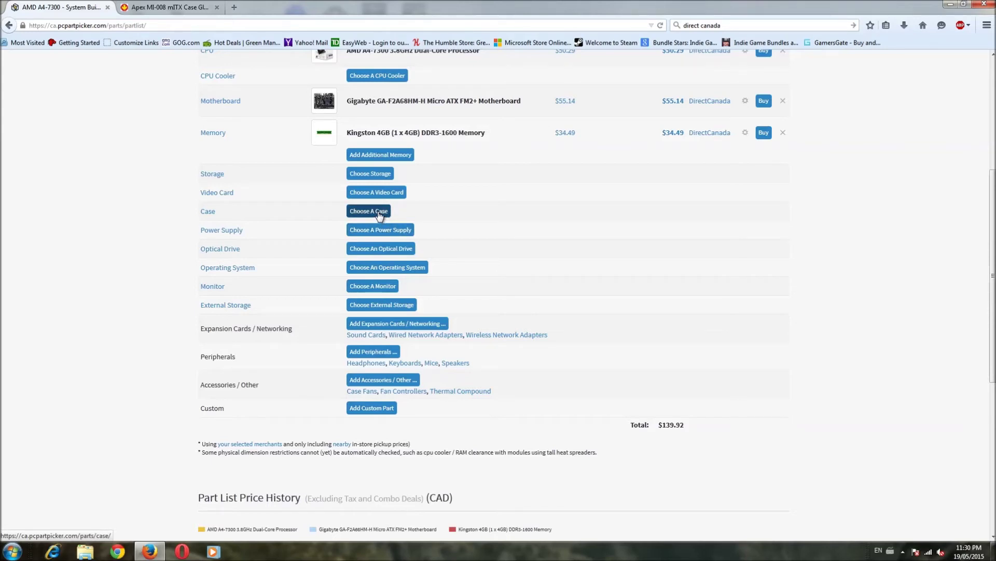
{"action": "left_click", "coordinate": [167, 8]}
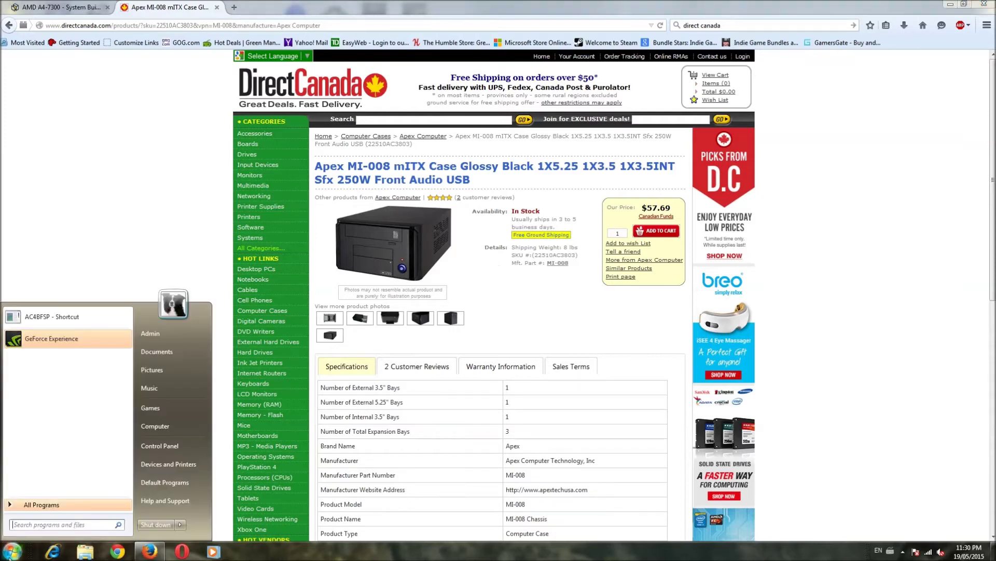
Launch Calculator from a 'calc' search and enter the $57.69 case price followed by +
{"action": "left_click", "coordinate": [12, 551]}
{"action": "type", "text": "calc"}
{"action": "key", "text": "Return"}
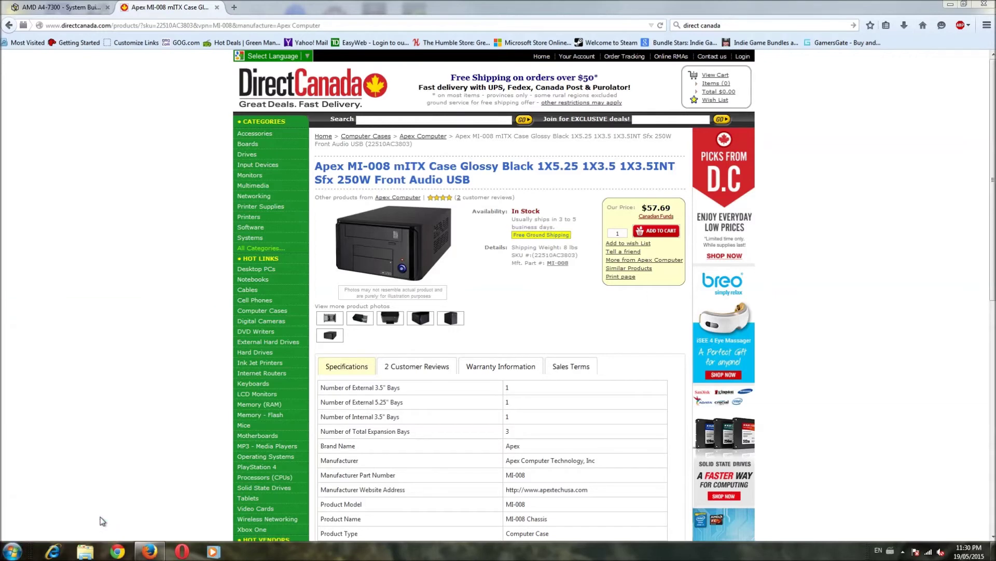
{"action": "mouse_move", "coordinate": [266, 233]}
{"action": "left_click_drag", "start_coordinate": [707, 224], "coordinate": [755, 215]}
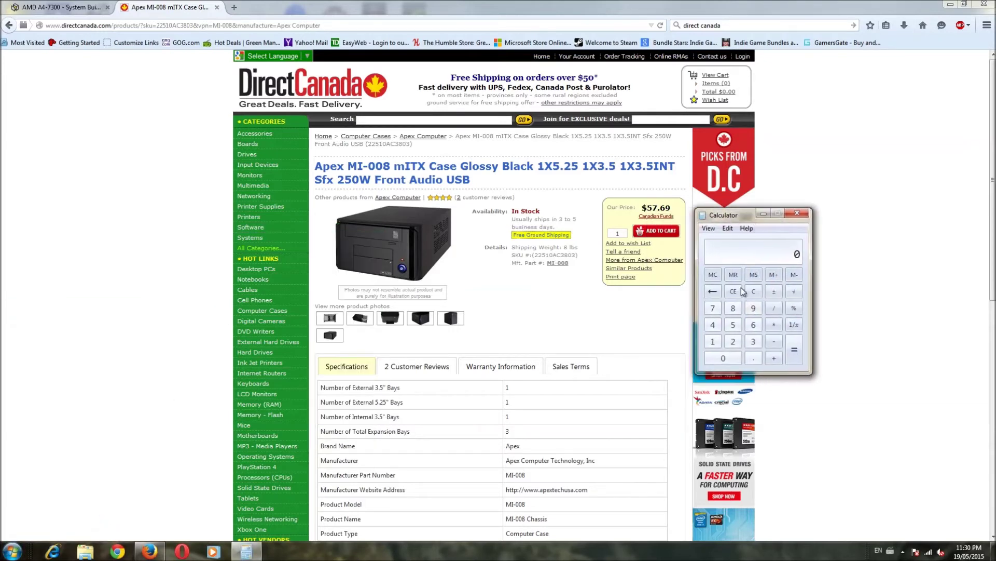
{"action": "type", "text": "57"}
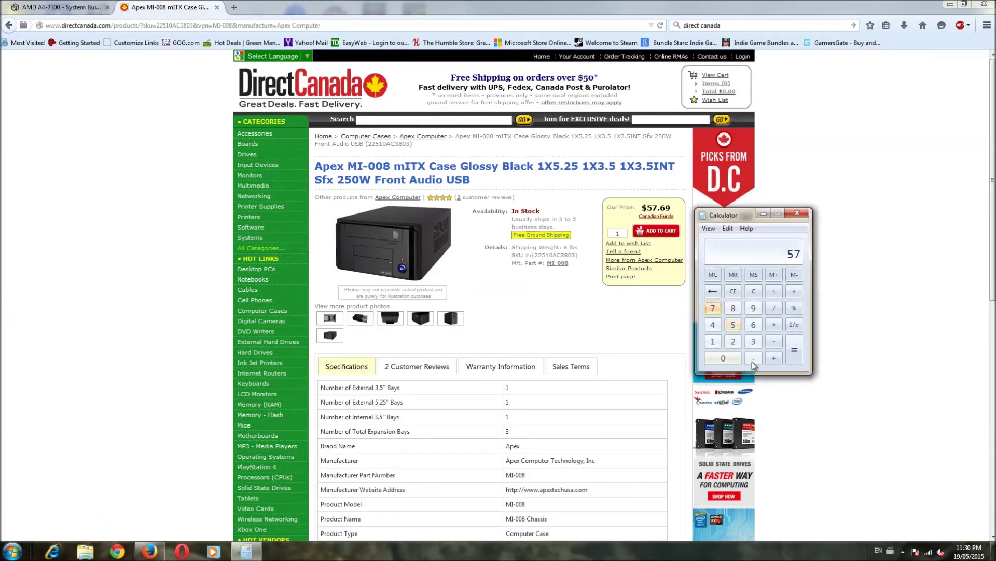
{"action": "type", "text": ".69"}
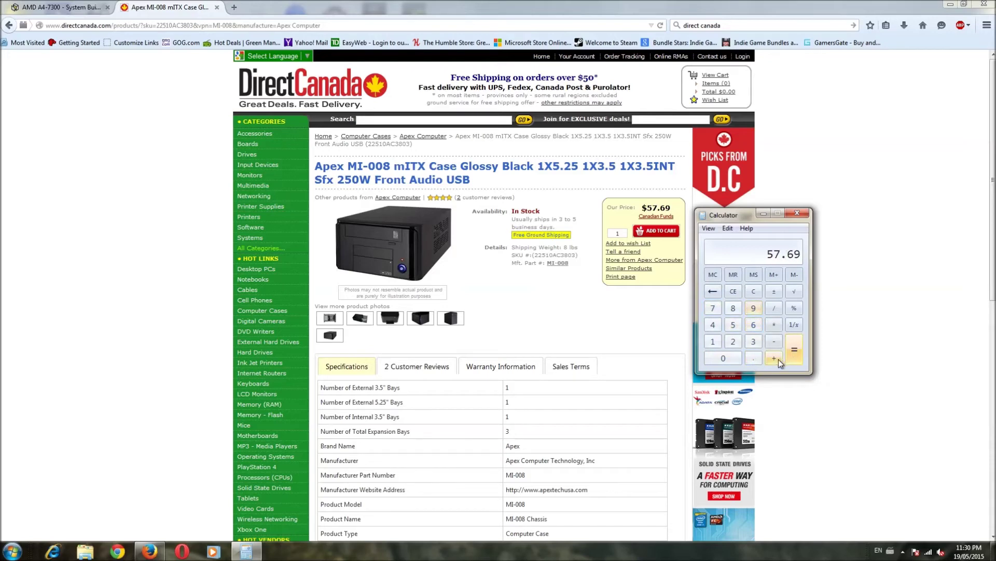
{"action": "left_click", "coordinate": [778, 359]}
Return to the PCPartPicker part list and review its $139.92 total
{"action": "left_click", "coordinate": [65, 7]}
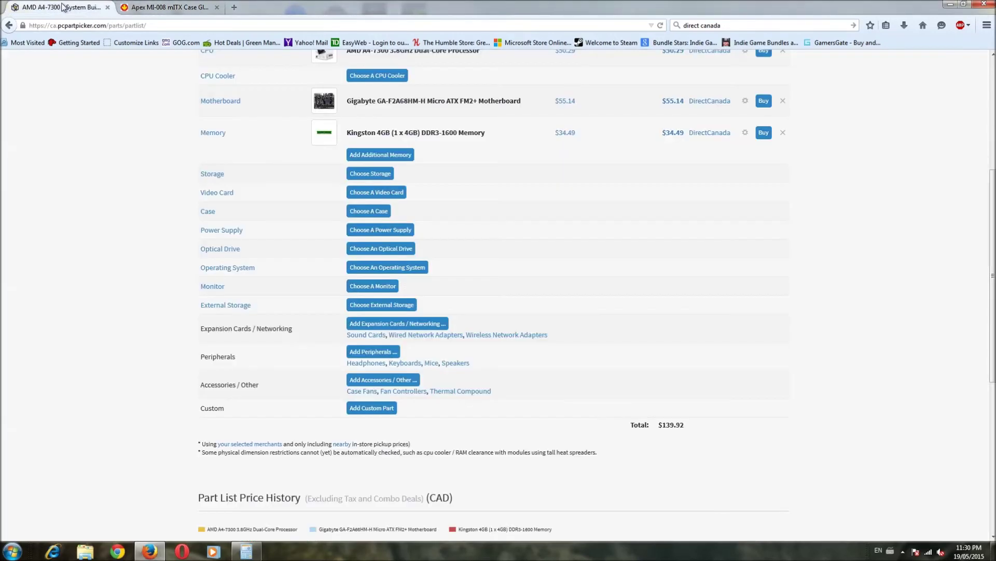
{"action": "scroll", "coordinate": [522, 204], "scroll_direction": "up", "scroll_amount": 5}
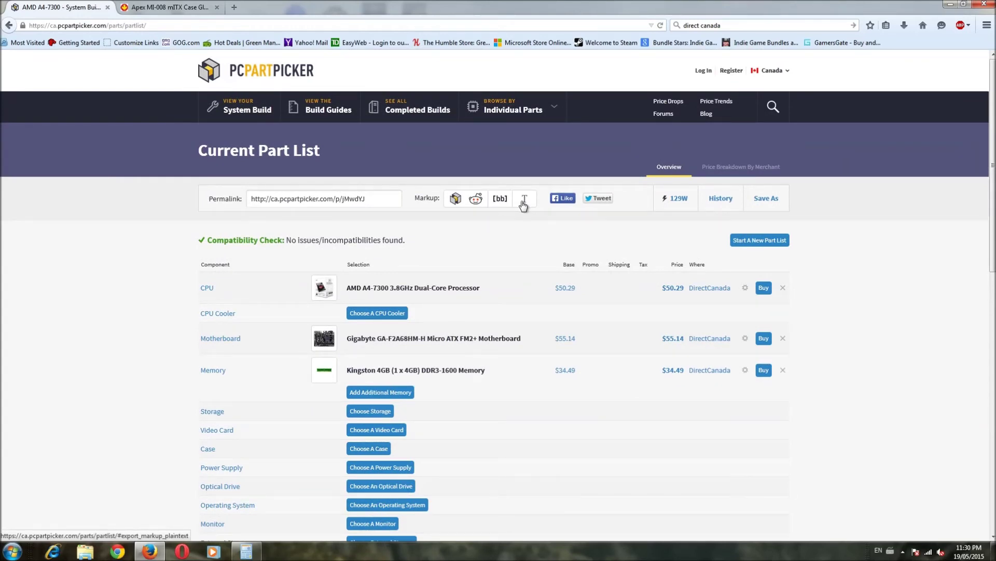
{"action": "scroll", "coordinate": [523, 204], "scroll_direction": "down", "scroll_amount": 5}
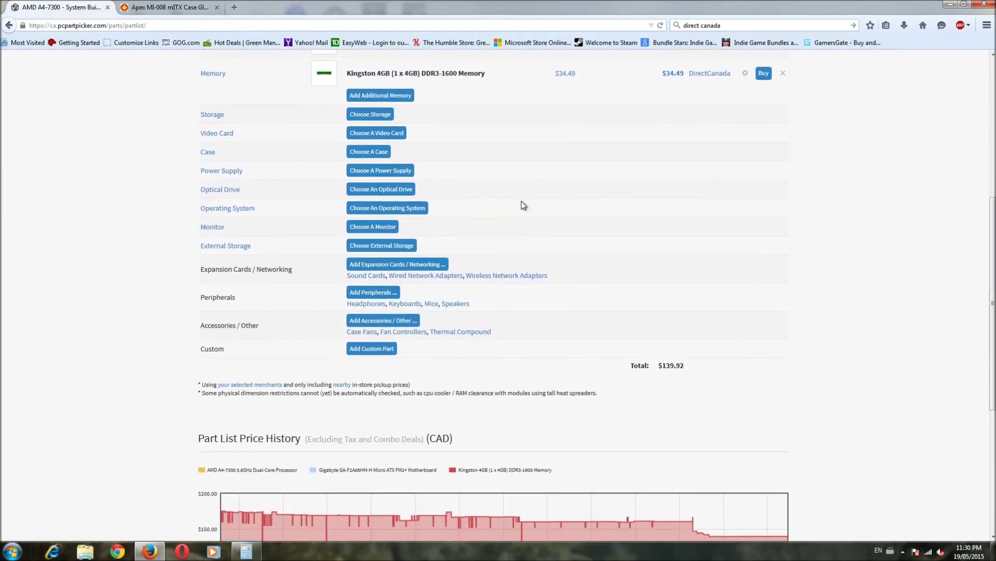
Add 139.92 in Calculator to reach 197.61, then return to the browser
{"action": "left_click", "coordinate": [246, 550]}
{"action": "left_click", "coordinate": [713, 341]}
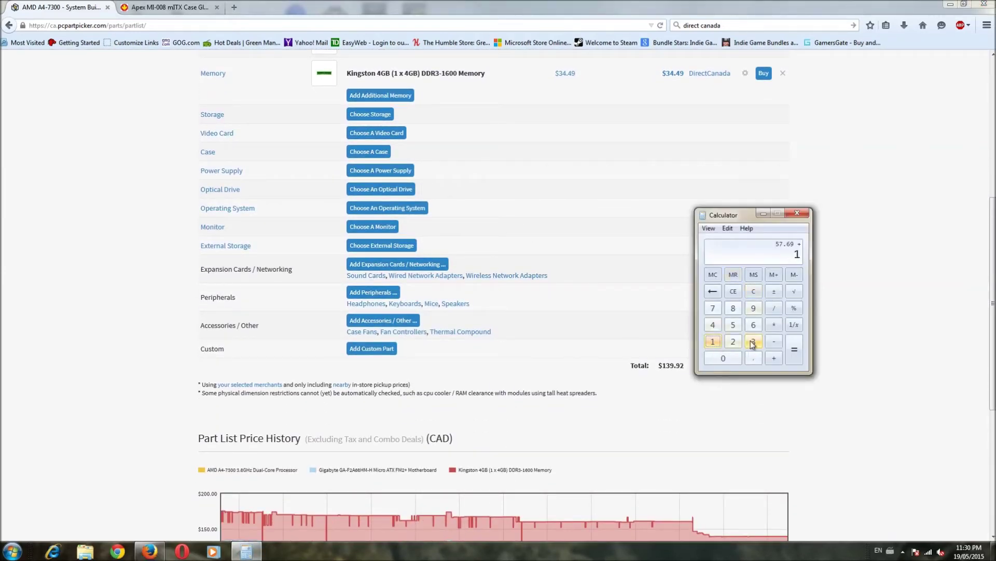
{"action": "left_click", "coordinate": [753, 341]}
{"action": "left_click", "coordinate": [753, 308]}
{"action": "left_click", "coordinate": [755, 359]}
{"action": "left_click", "coordinate": [753, 307]}
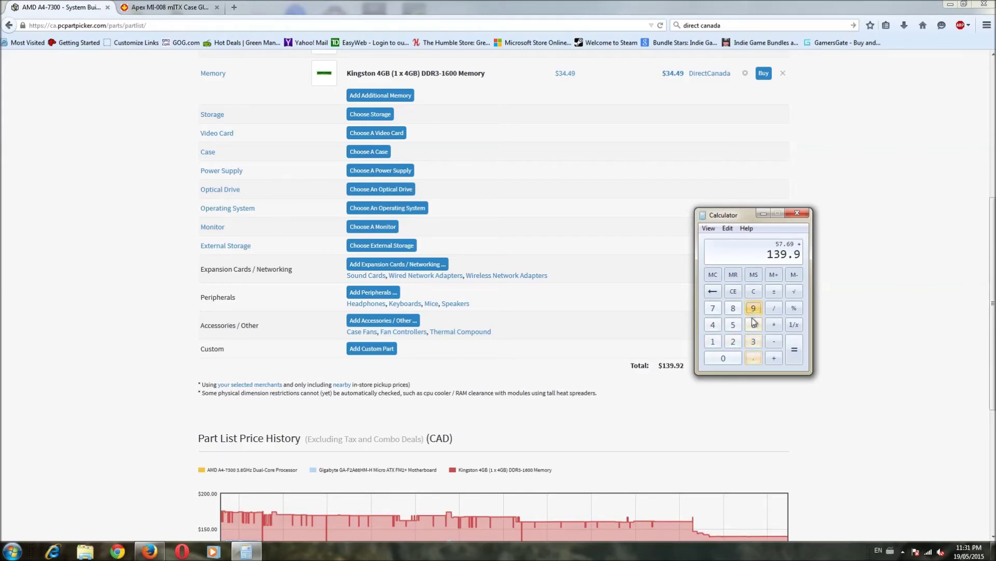
{"action": "left_click", "coordinate": [733, 341]}
{"action": "left_click", "coordinate": [795, 351]}
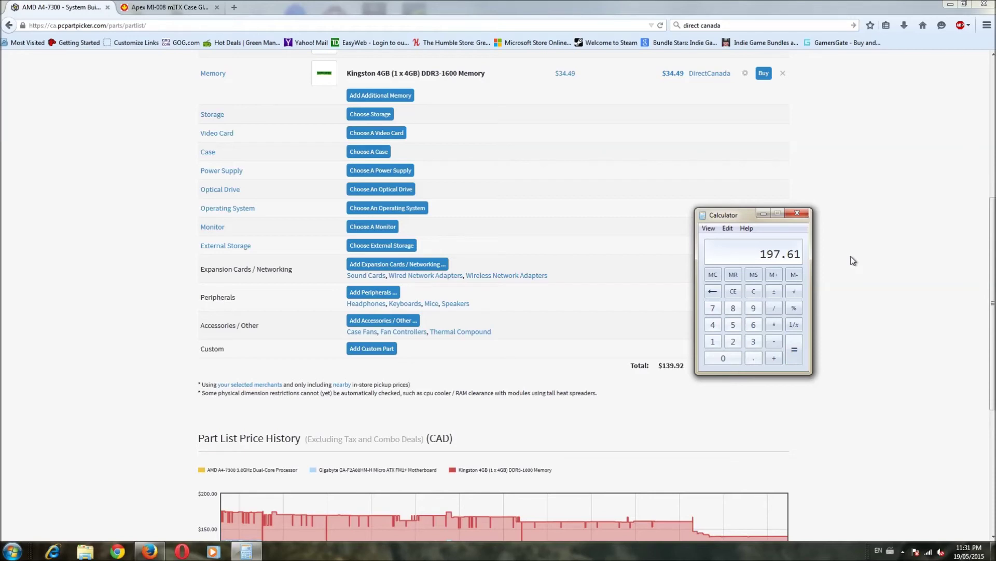
{"action": "left_click", "coordinate": [859, 205]}
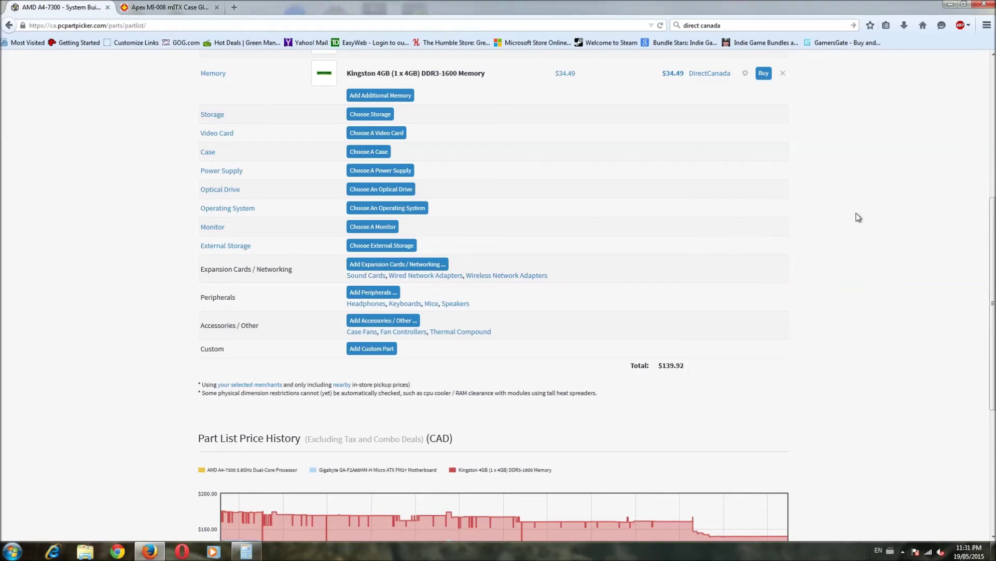
{"action": "scroll", "coordinate": [859, 217], "scroll_direction": "up", "scroll_amount": 6}
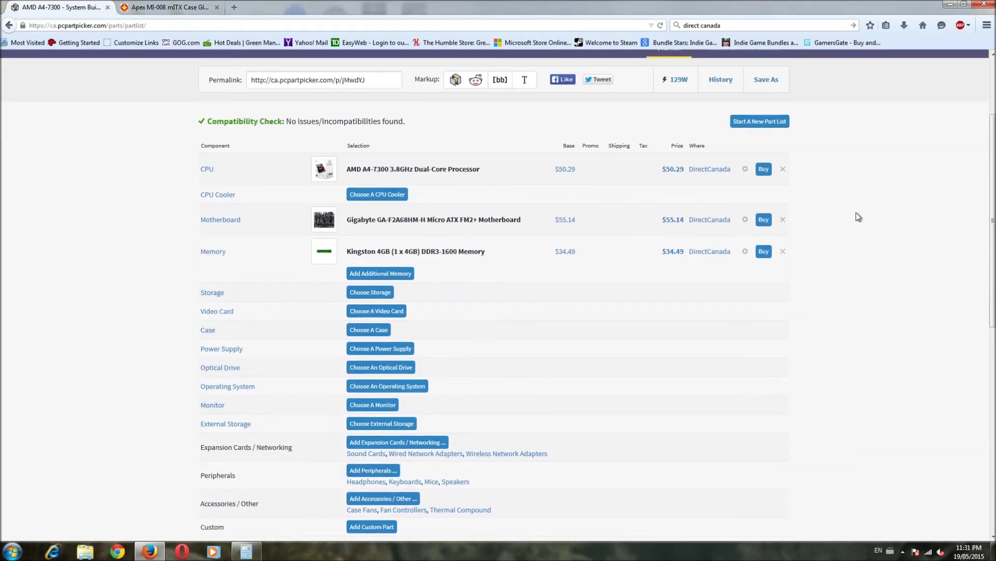
Sort storage by price and add the cheapest, Seagate Pipeline HD 250GB at $31.99
{"action": "left_click", "coordinate": [365, 293]}
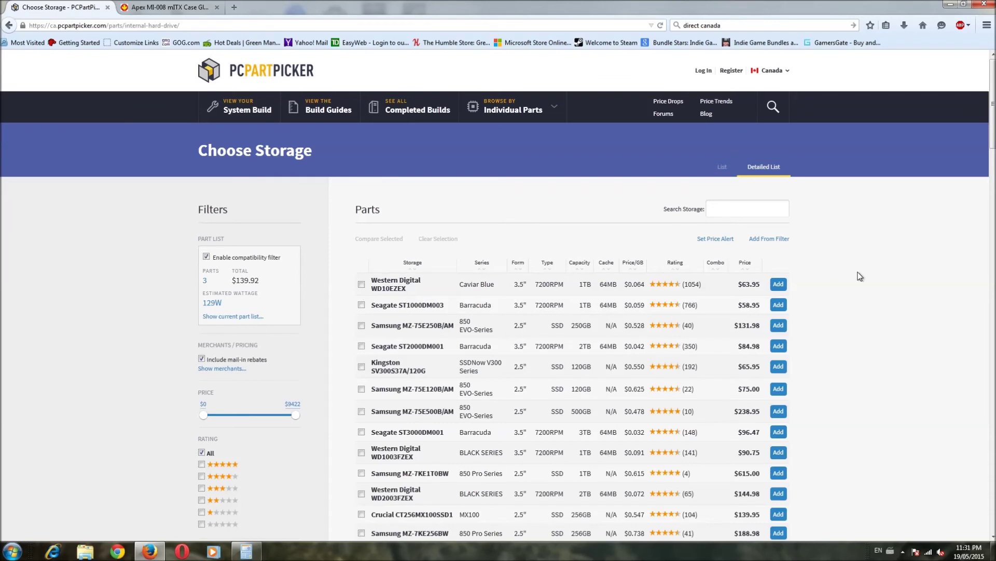
{"action": "left_click", "coordinate": [746, 264]}
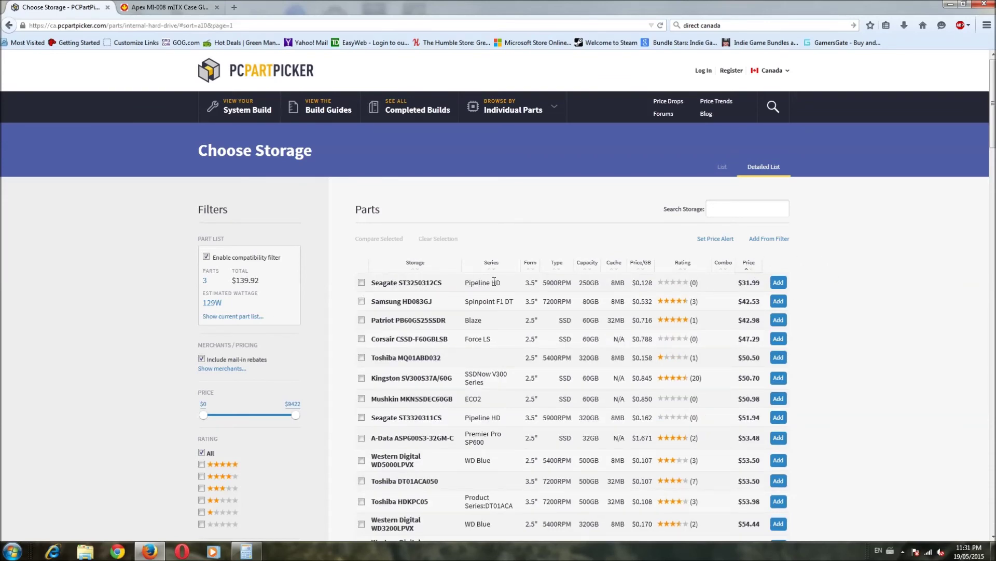
{"action": "double_click", "coordinate": [591, 284]}
{"action": "left_click", "coordinate": [778, 283]}
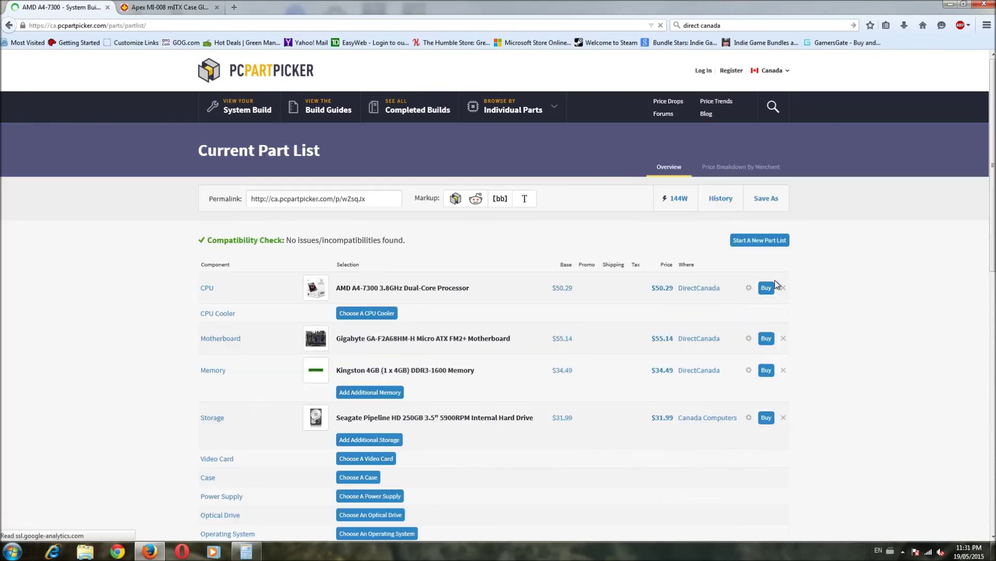
Review the updated part list, then start another addition on Calculator's 197.61
{"action": "scroll", "coordinate": [863, 290], "scroll_direction": "down", "scroll_amount": 4}
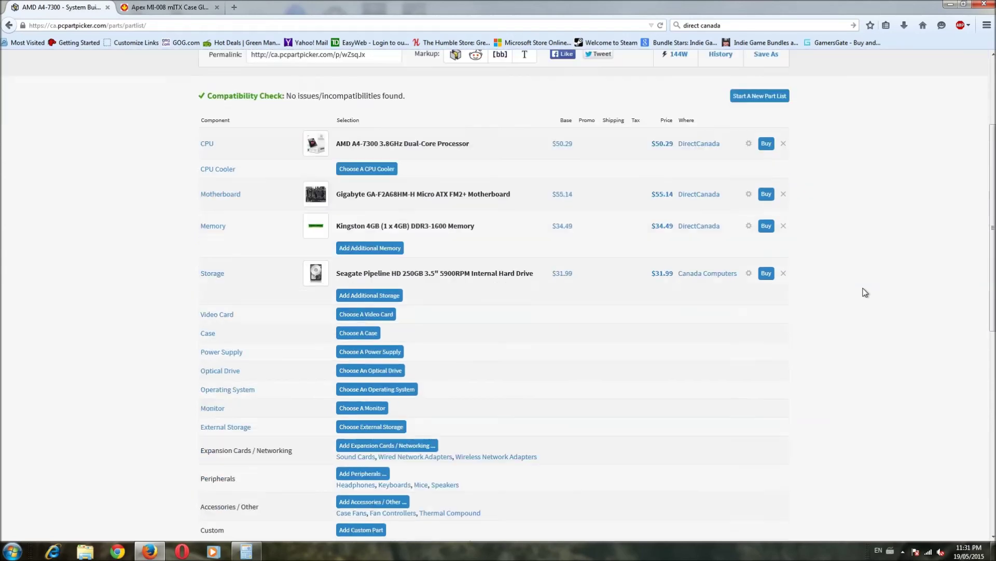
{"action": "scroll", "coordinate": [864, 292], "scroll_direction": "up", "scroll_amount": 1}
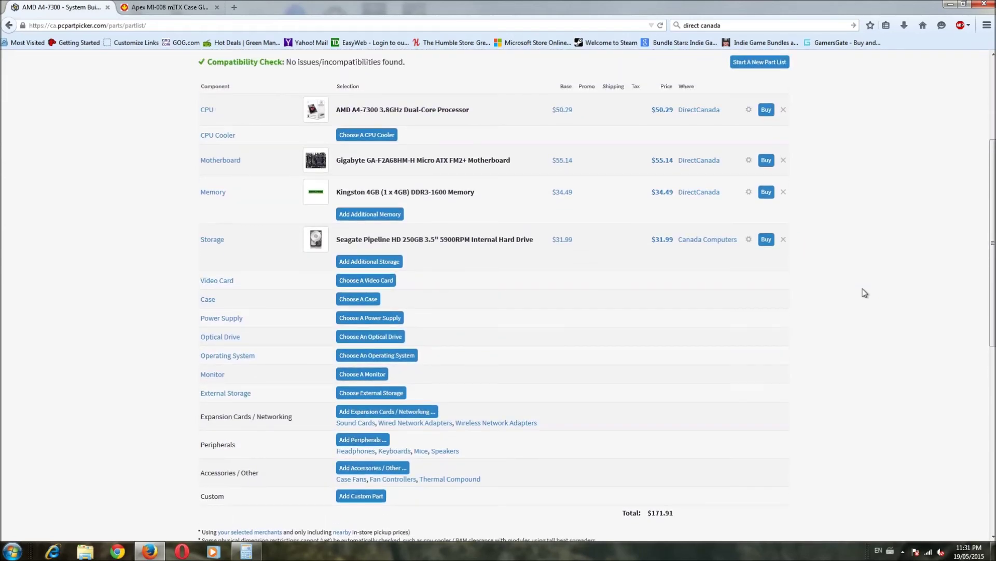
{"action": "scroll", "coordinate": [864, 293], "scroll_direction": "up", "scroll_amount": 1}
{"action": "scroll", "coordinate": [864, 292], "scroll_direction": "down", "scroll_amount": 2}
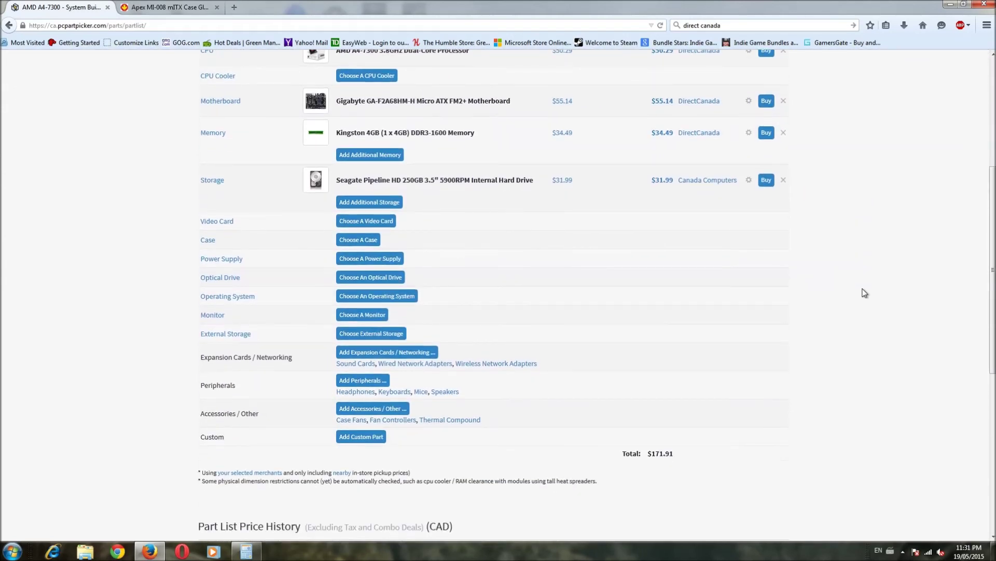
{"action": "left_click", "coordinate": [252, 553]}
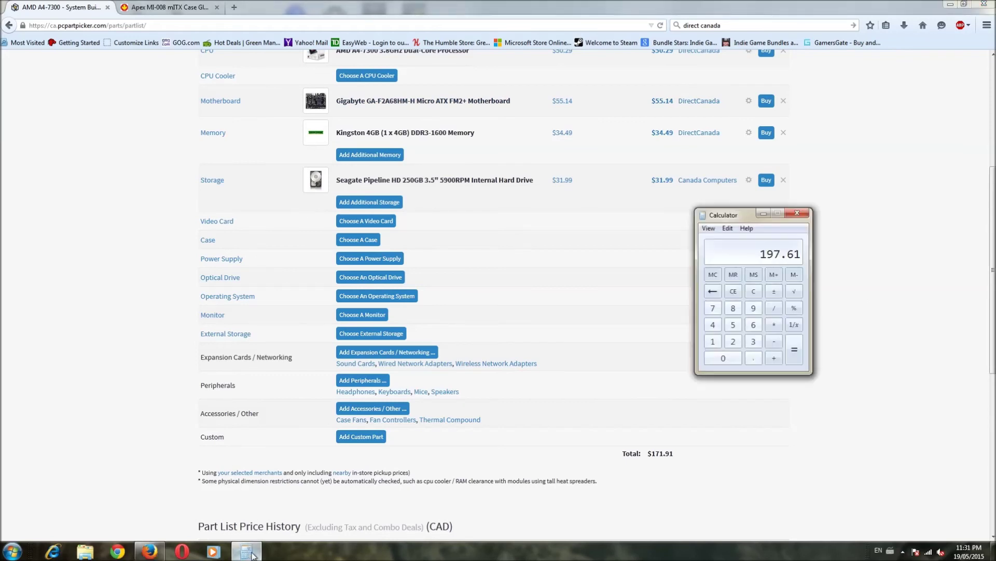
{"action": "left_click", "coordinate": [772, 358]}
Enter the drive's 31.99 to bring the running total to 229.6
{"action": "left_click", "coordinate": [753, 341]}
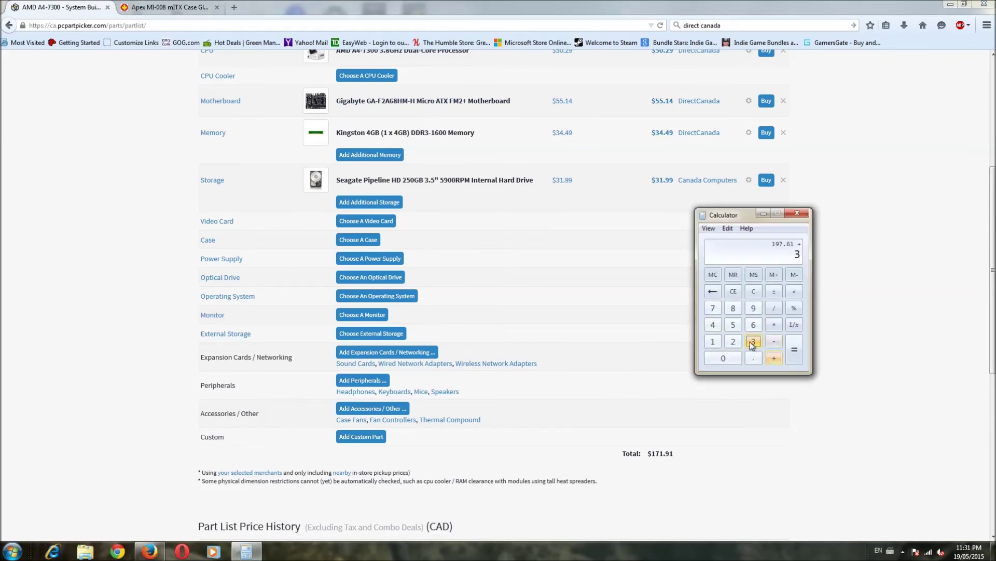
{"action": "left_click", "coordinate": [714, 343]}
{"action": "left_click", "coordinate": [753, 358]}
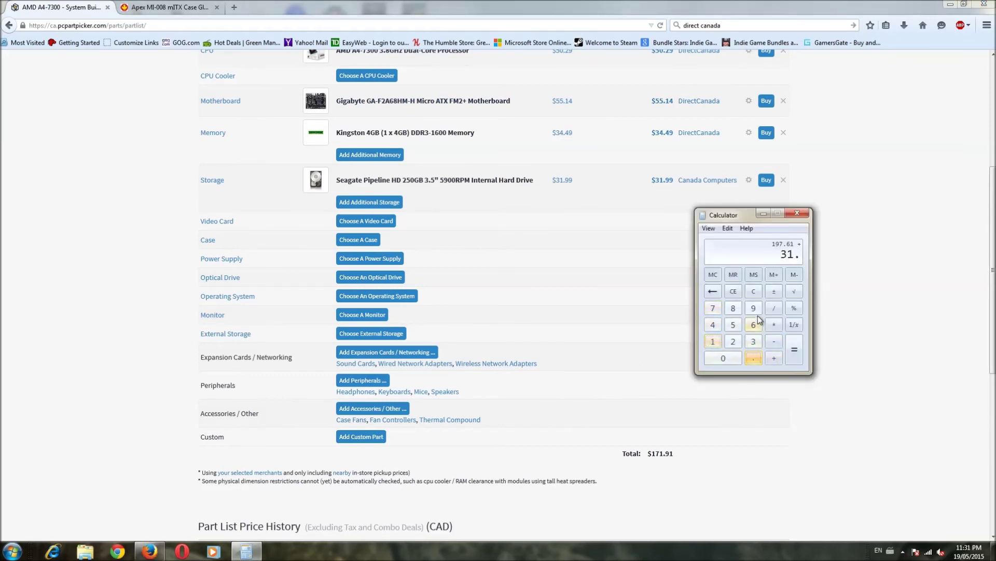
{"action": "left_click", "coordinate": [753, 308]}
{"action": "left_click", "coordinate": [753, 308]}
{"action": "left_click", "coordinate": [801, 357]}
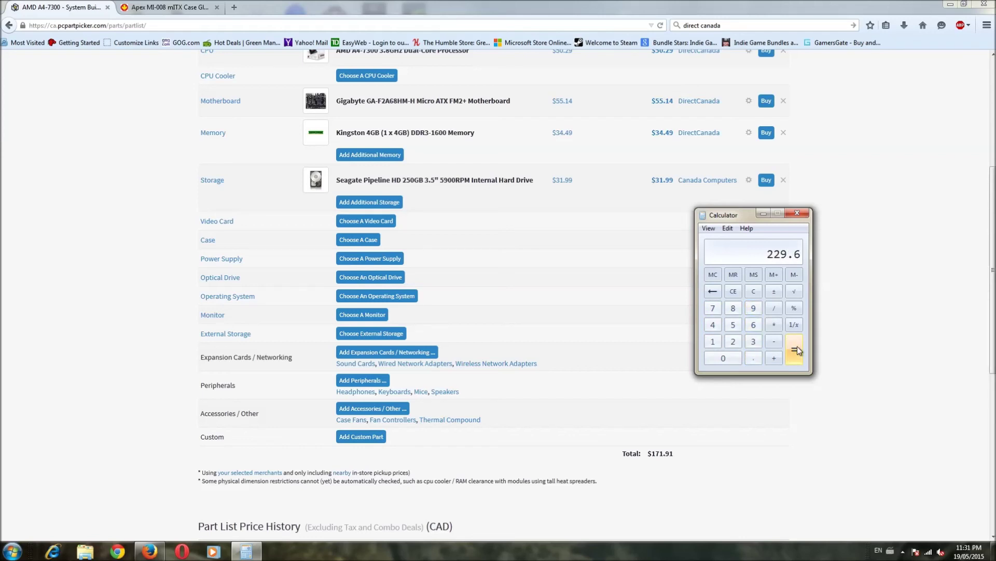
{"action": "left_click", "coordinate": [844, 232]}
{"action": "scroll", "coordinate": [844, 232], "scroll_direction": "up", "scroll_amount": 5}
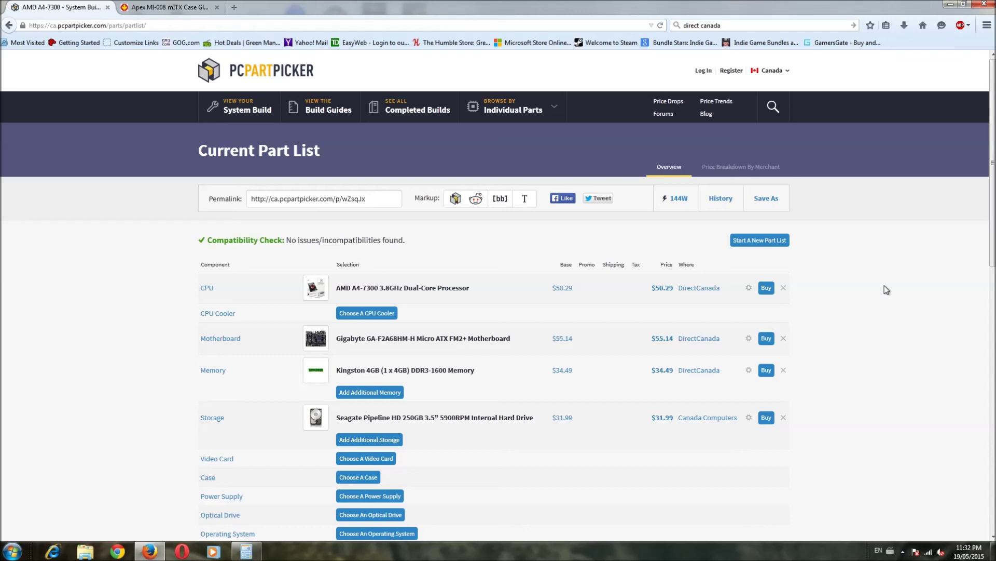
Switch back to the DirectCanada tab showing the $57.69 Apex MI-008 case
{"action": "scroll", "coordinate": [886, 290], "scroll_direction": "down", "scroll_amount": 4}
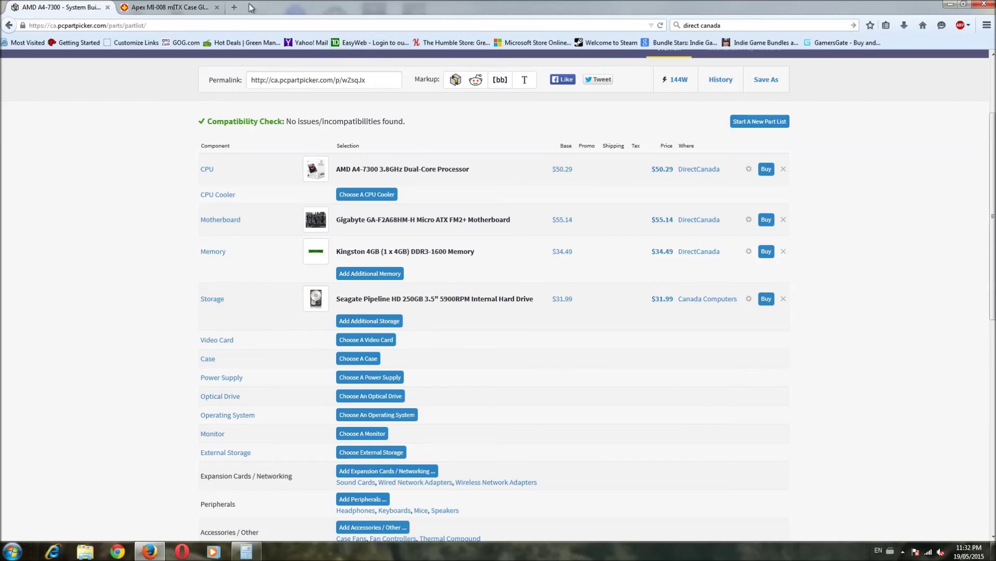
{"action": "left_click", "coordinate": [179, 7]}
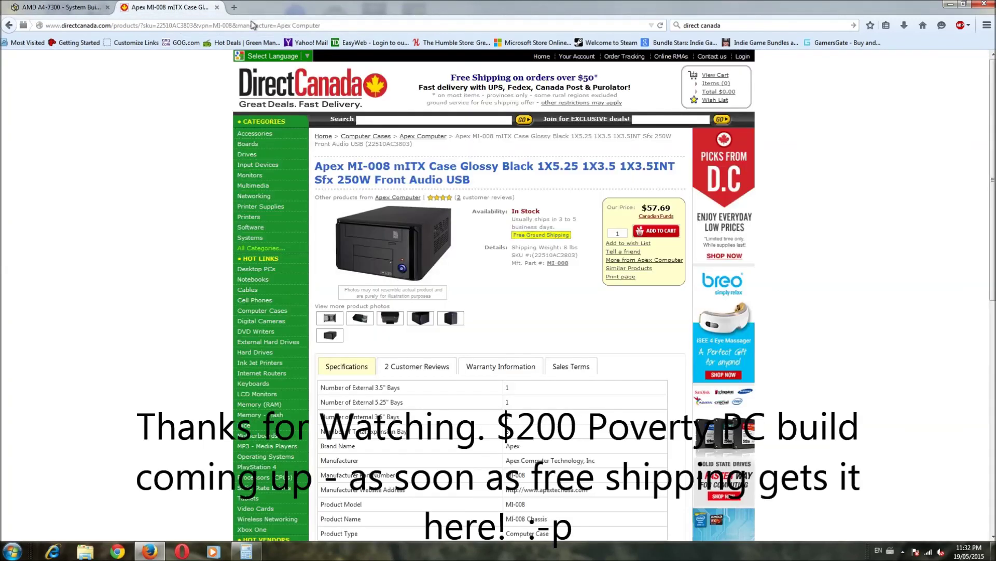